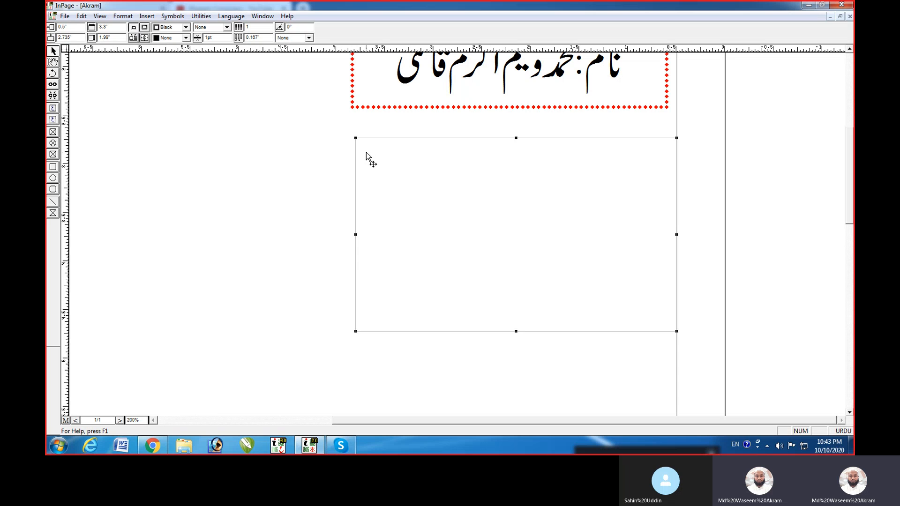
Shift the empty text box to about 0.58" from the page's right edge and apply the alternating diamond-and-dot border style.
drag(371, 157, 364, 155)
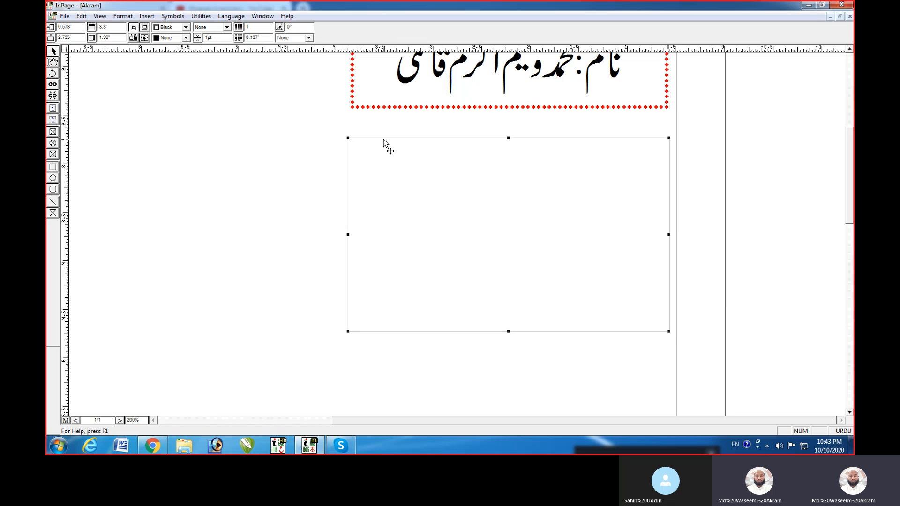
click(226, 27)
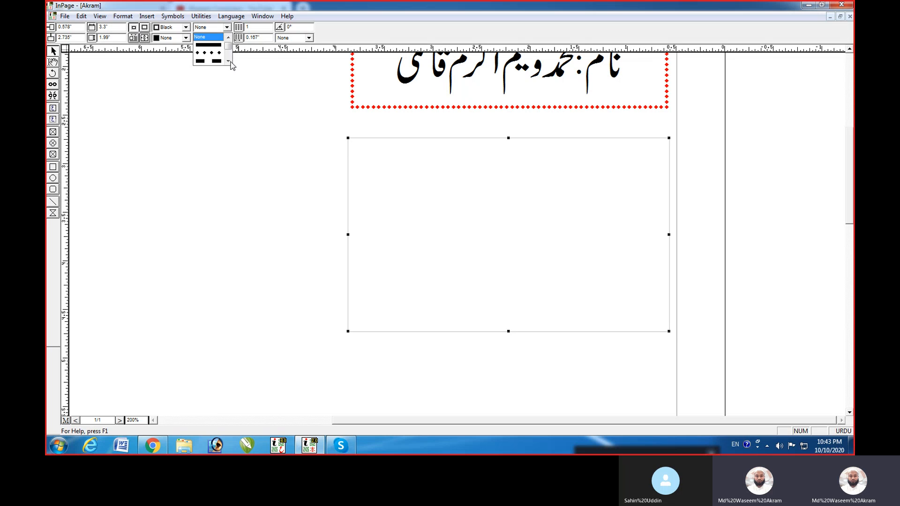
click(229, 61)
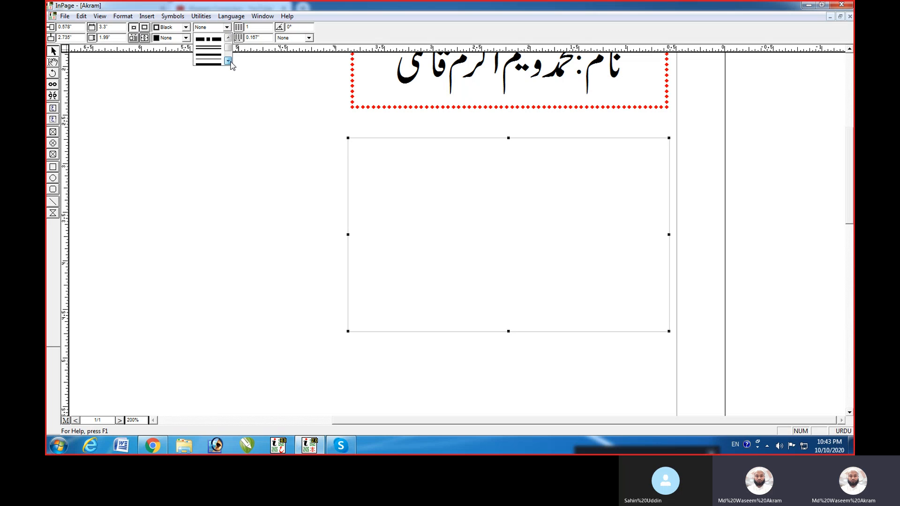
click(231, 62)
click(231, 61)
click(230, 61)
click(231, 61)
click(231, 61)
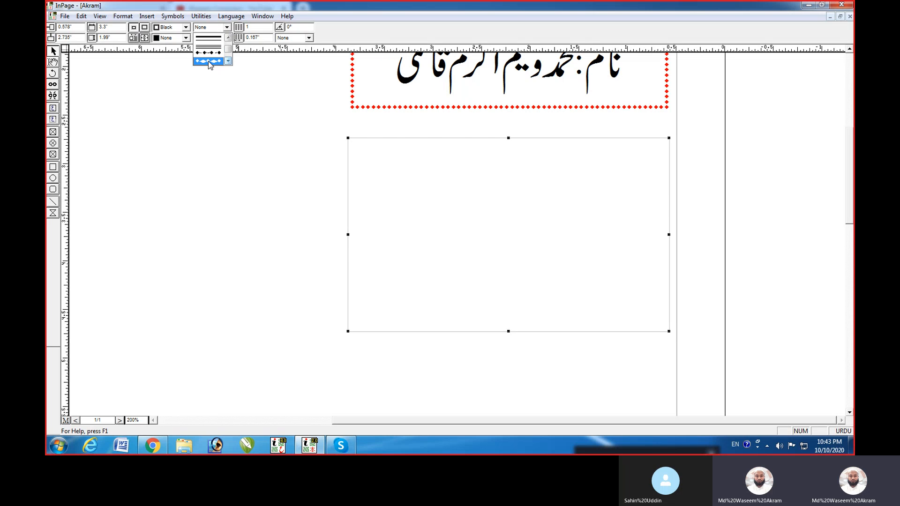
click(208, 61)
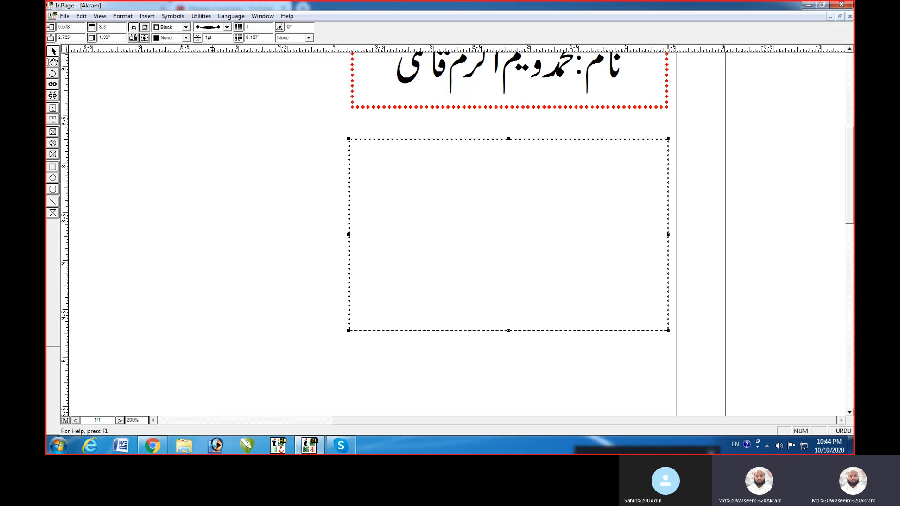
Set the empty box's border thickness to 5 pt and its border colour to Green.
drag(220, 38, 202, 42)
text(5)
key(Return)
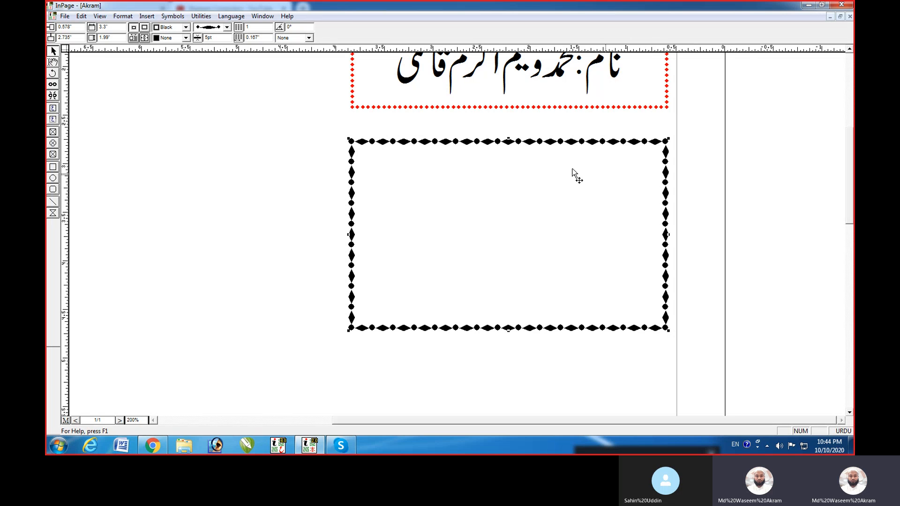
click(186, 28)
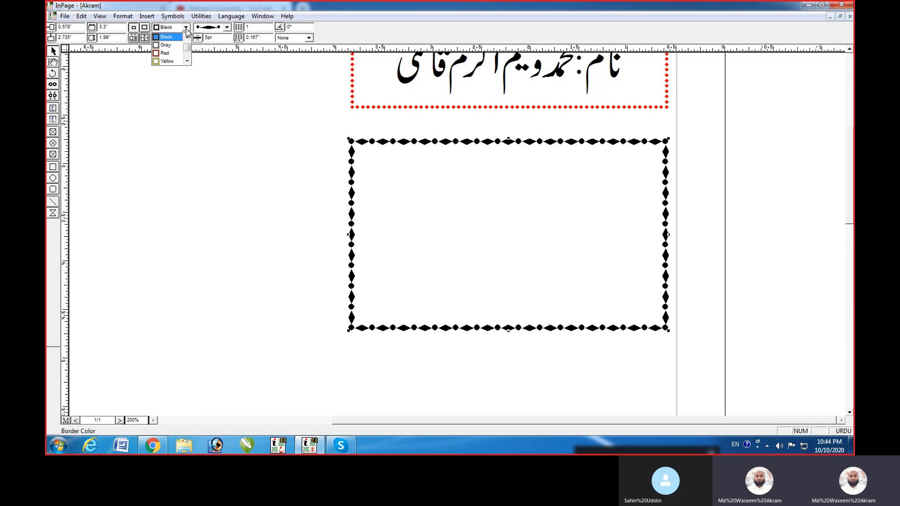
click(187, 61)
click(187, 61)
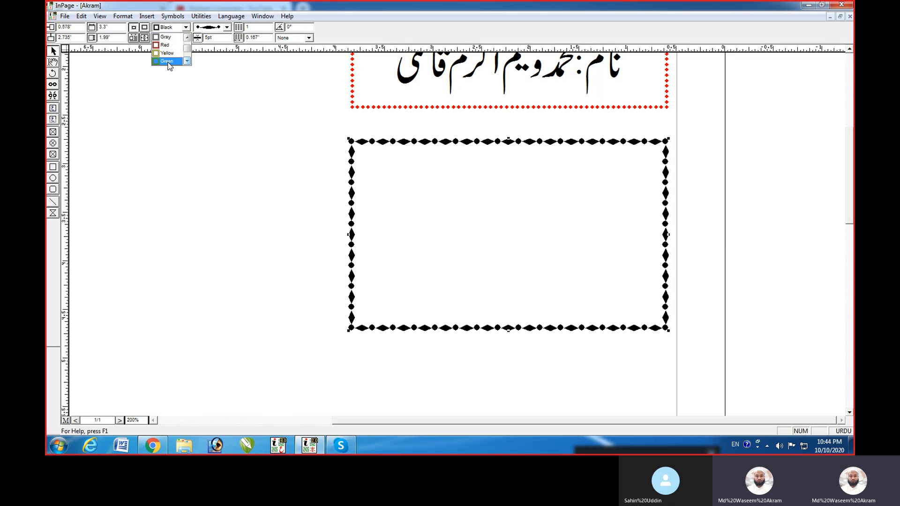
click(167, 61)
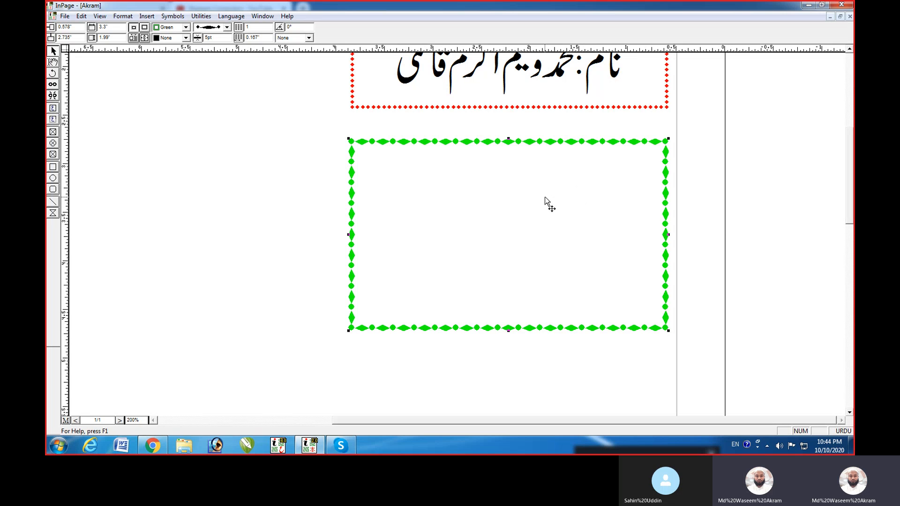
Cut both lines of Urdu text out of the red-bordered box.
key(ctrl+5)
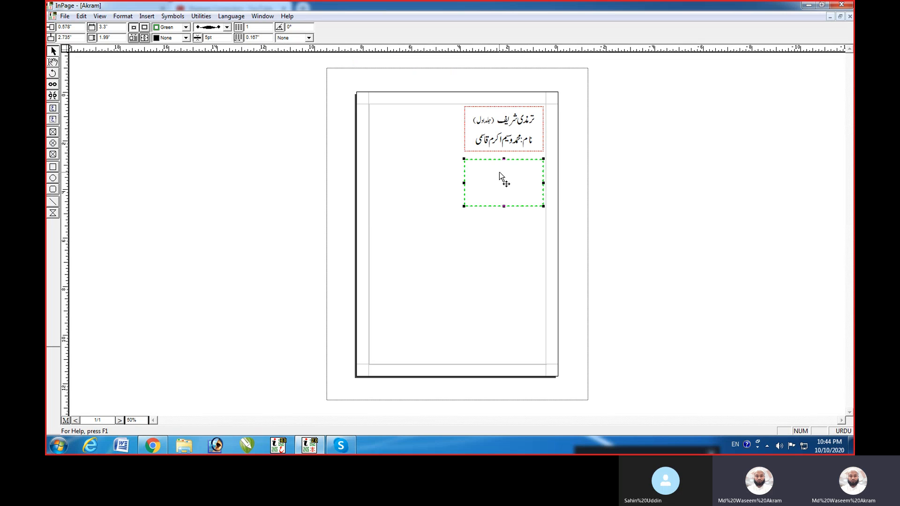
key(ctrl+2)
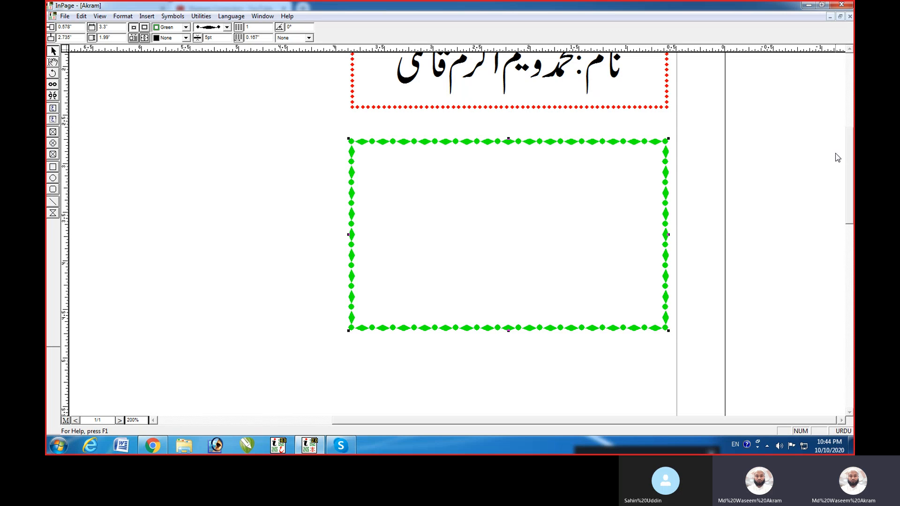
click(840, 141)
drag(847, 142, 847, 112)
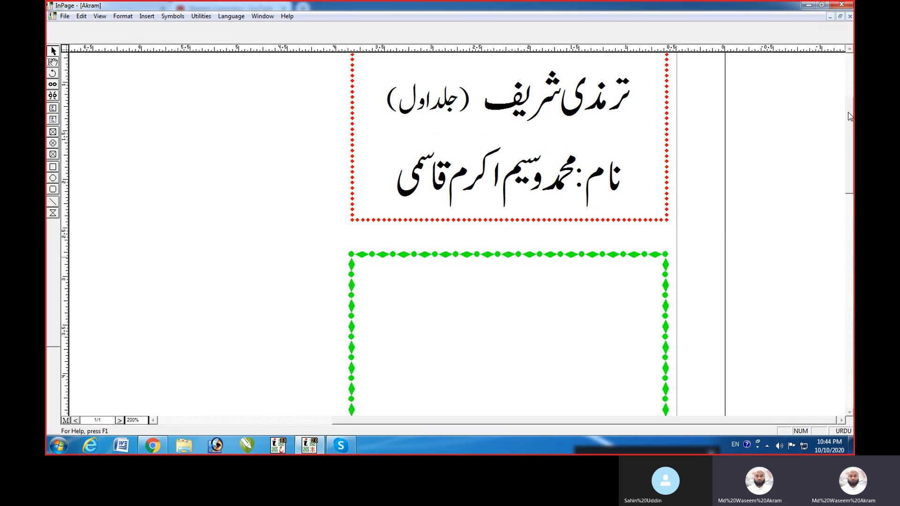
click(53, 62)
drag(640, 87, 400, 171)
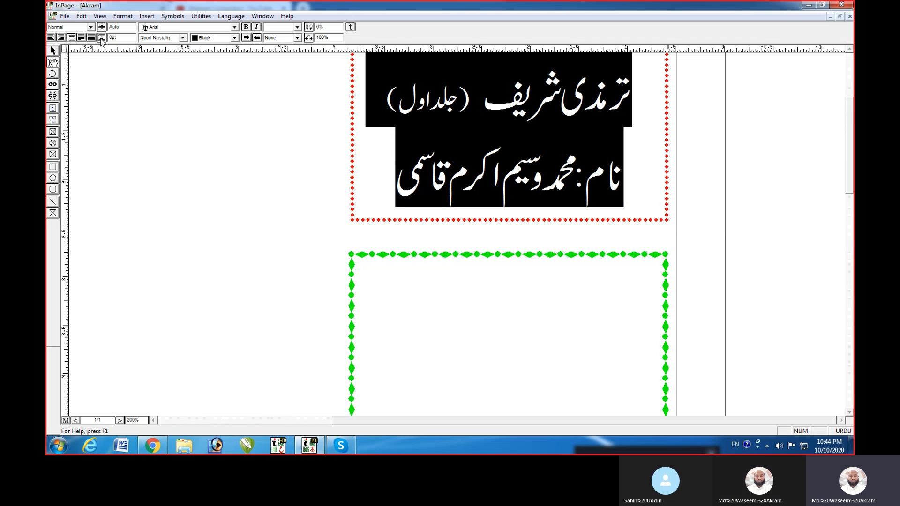
click(81, 17)
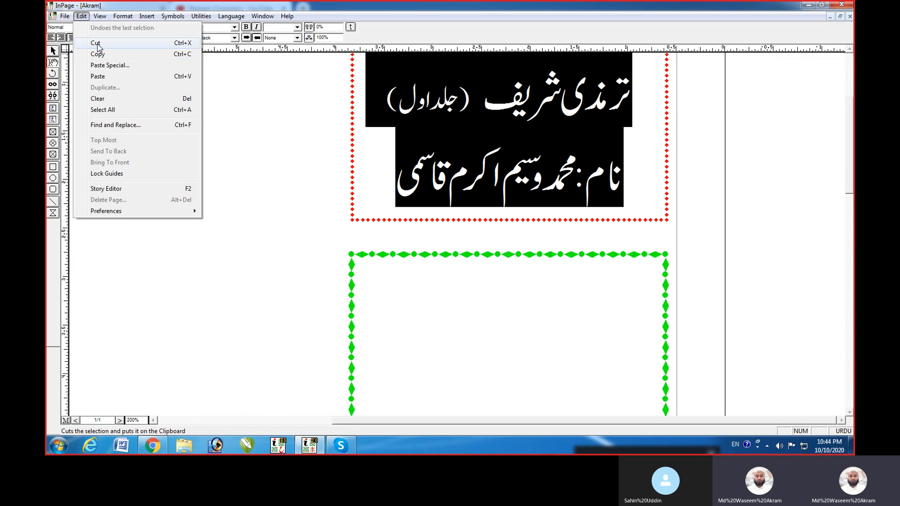
click(97, 43)
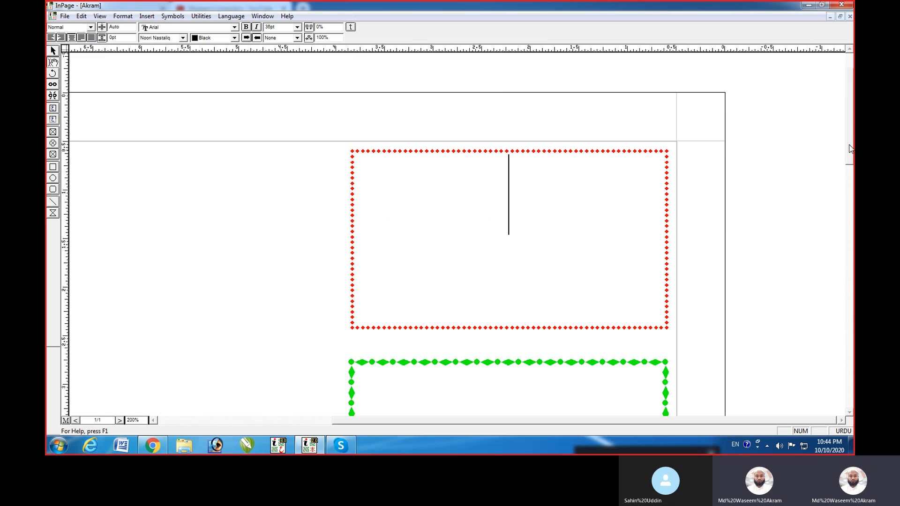
Paste the cut Urdu text into the green-bordered box.
drag(848, 150, 846, 223)
click(620, 114)
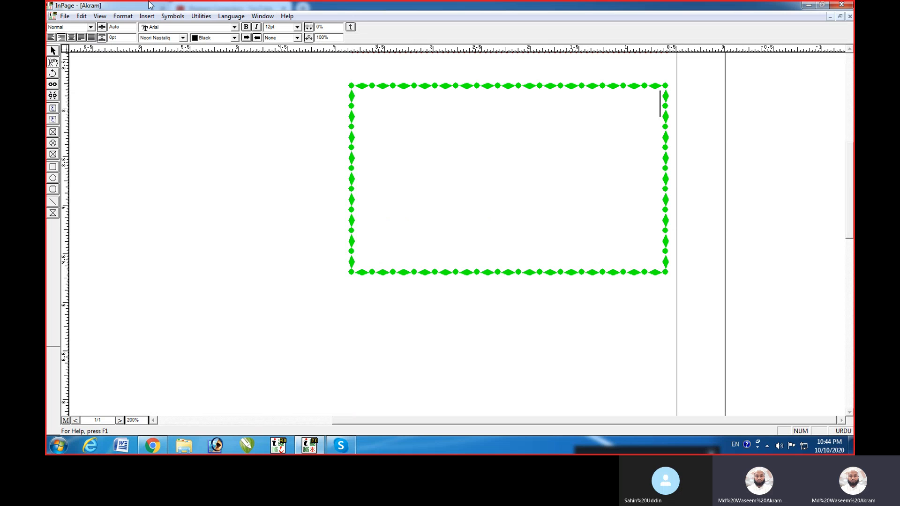
click(82, 18)
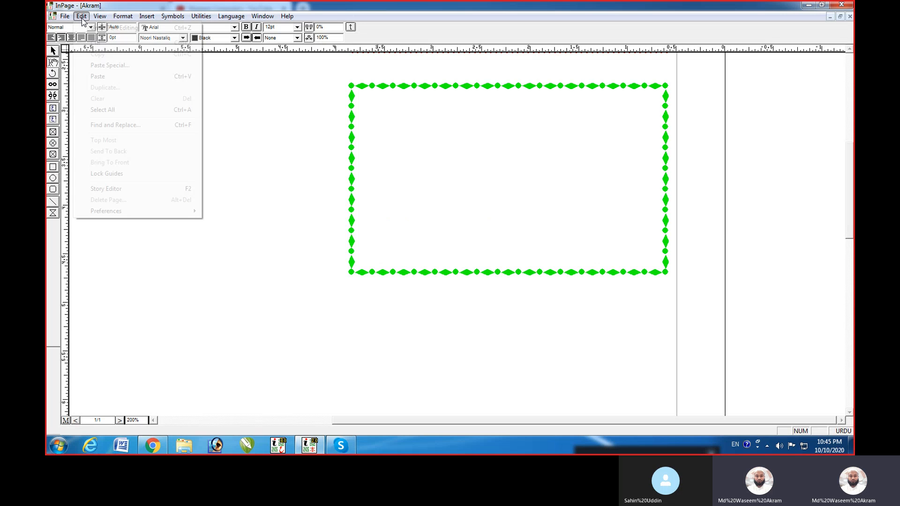
click(106, 77)
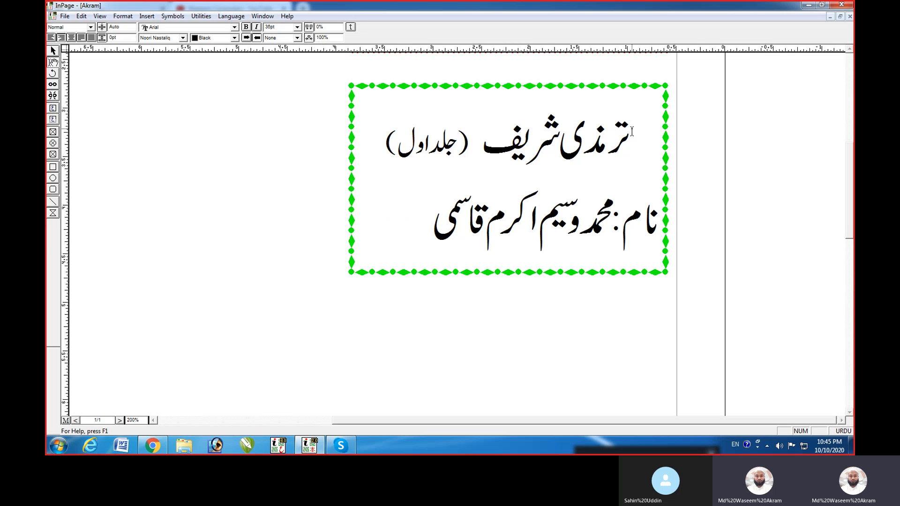
Center-align both lines of text in the green-bordered box.
drag(629, 131, 429, 224)
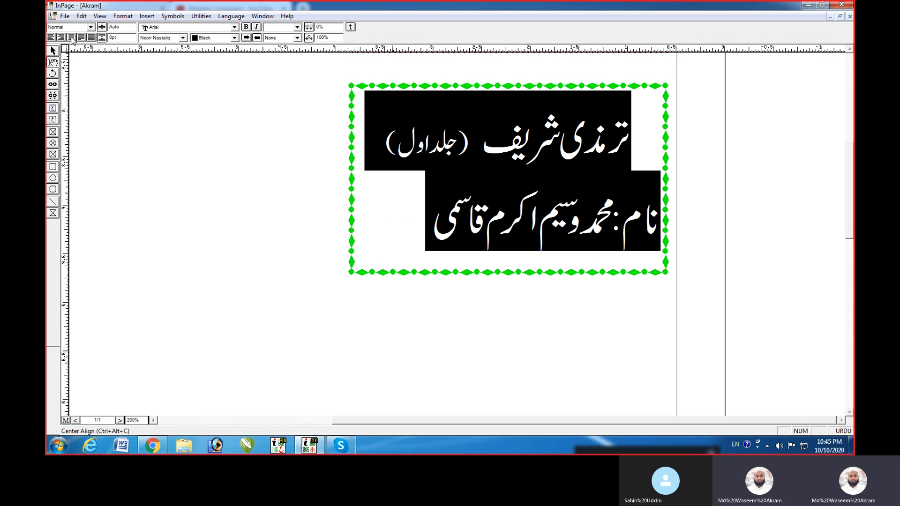
click(72, 39)
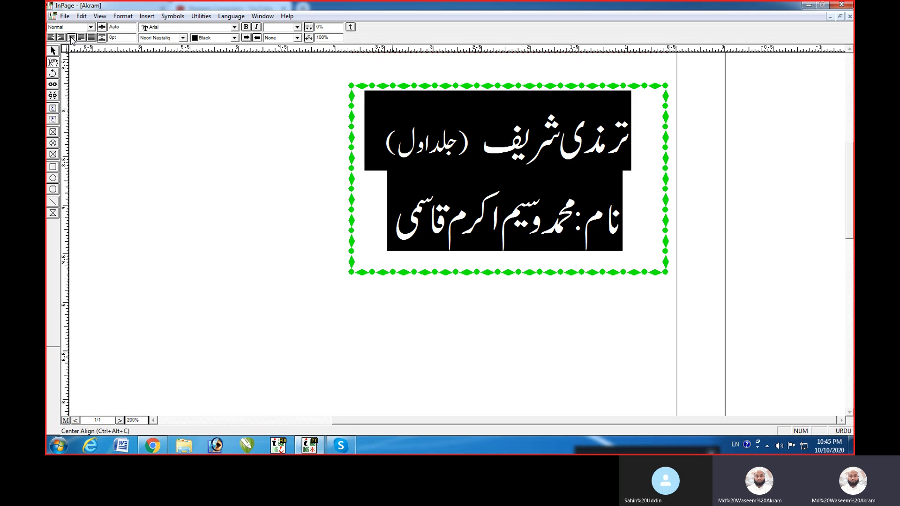
click(549, 155)
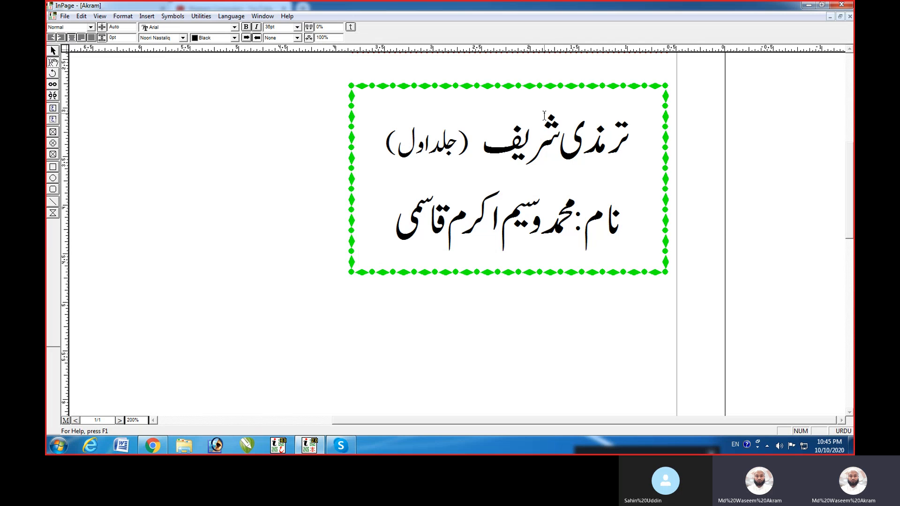
Delete the empty red-bordered box and move the green-bordered box into the page's upper-right margin corner, 0.5" from both edges.
key(ctrl+5)
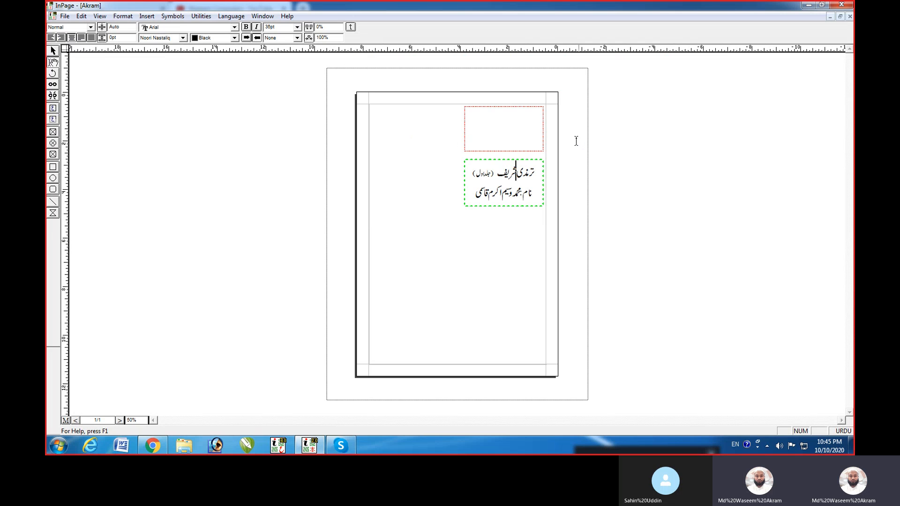
click(53, 51)
click(492, 123)
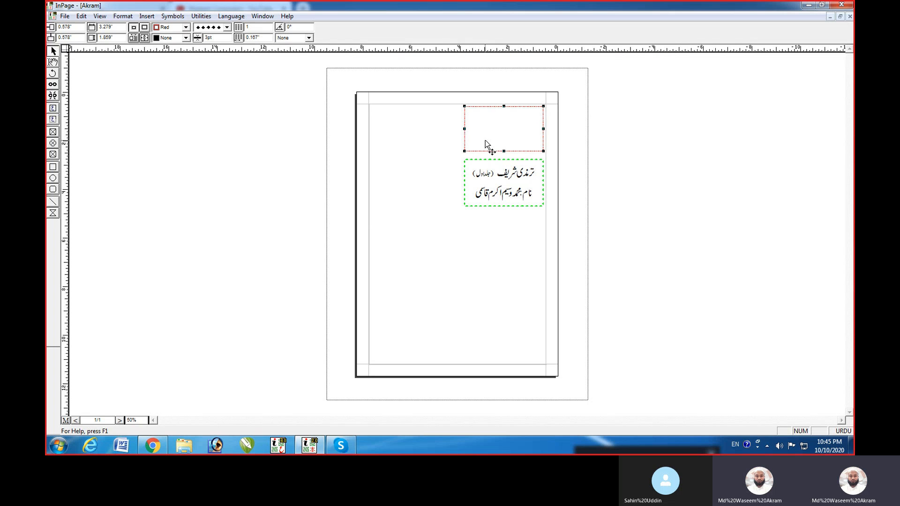
key(Delete)
click(441, 136)
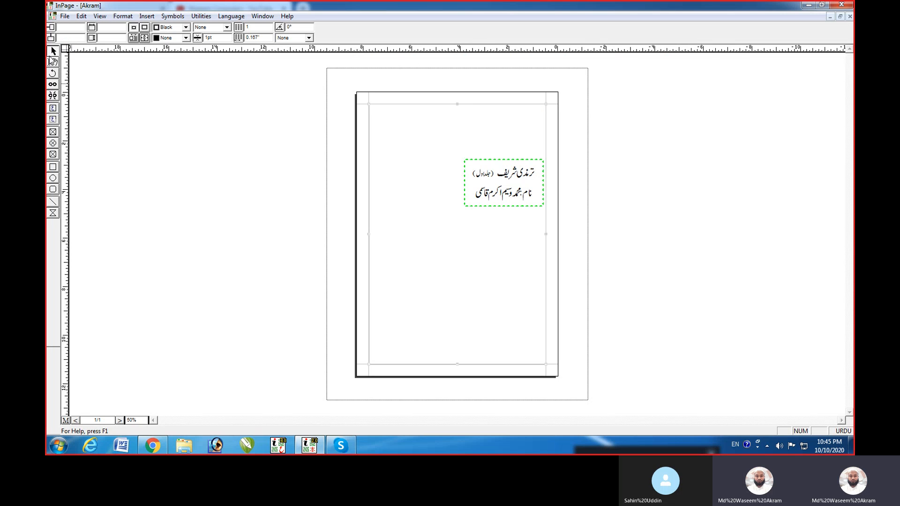
click(501, 162)
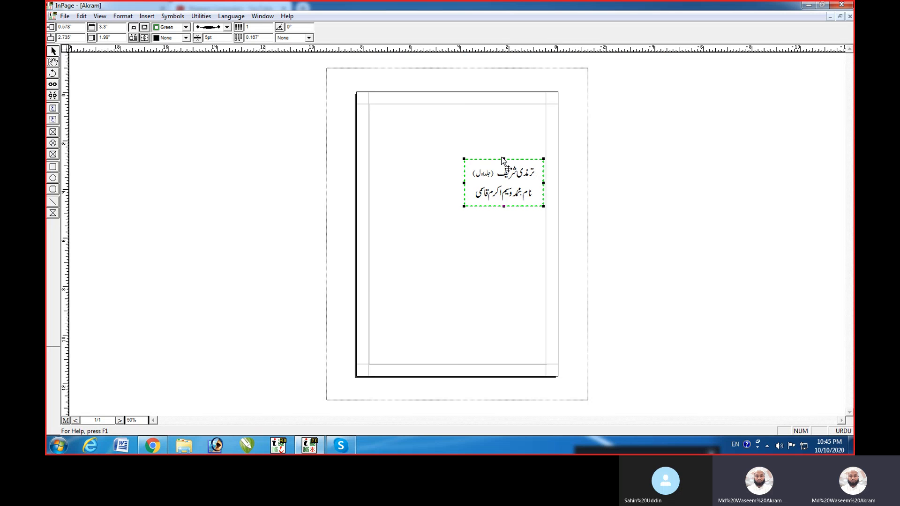
drag(502, 162, 504, 108)
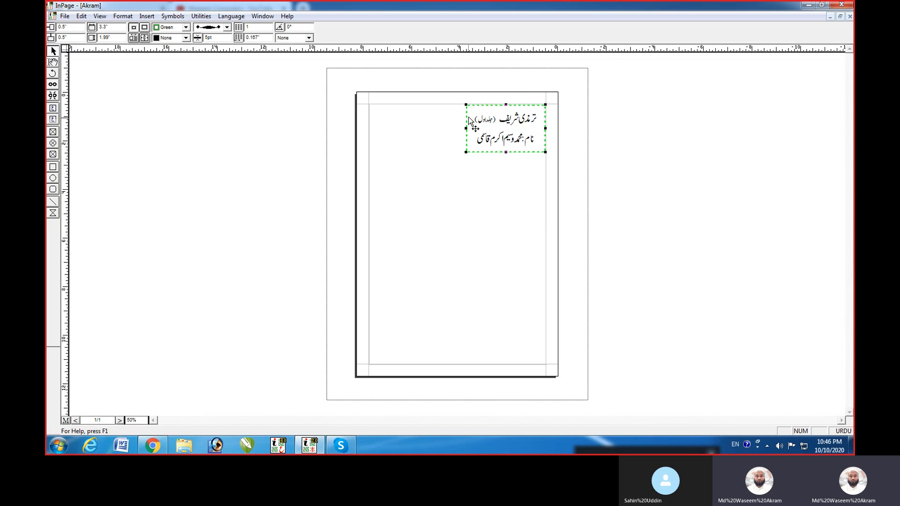
Duplicate the green-bordered label into 5 rows and 2 columns with 0.5" row and column spacing.
click(81, 17)
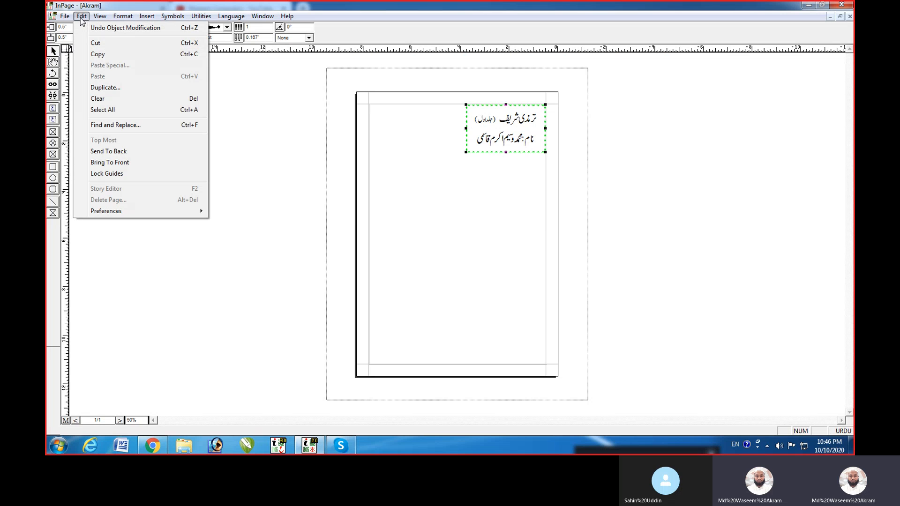
click(106, 88)
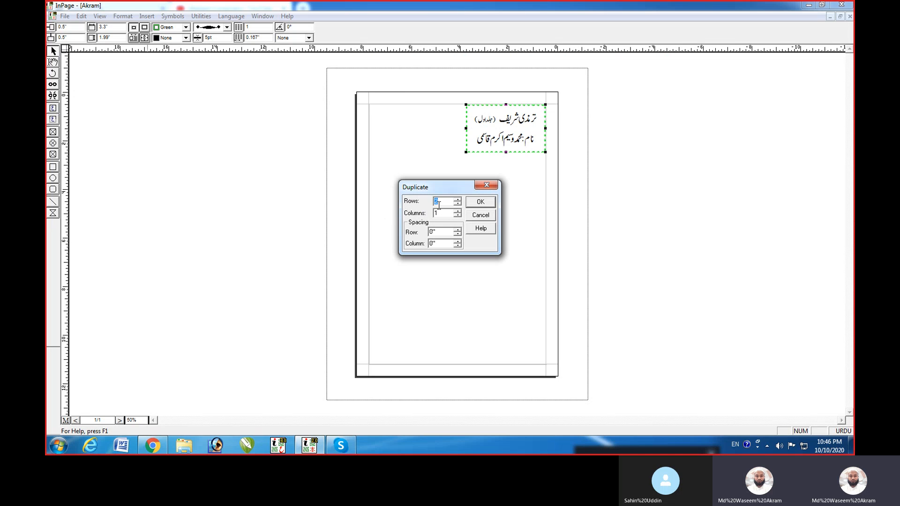
text(5)
double_click(436, 213)
text(2)
double_click(431, 232)
text(.5)
key(Tab)
text(.5)
click(481, 204)
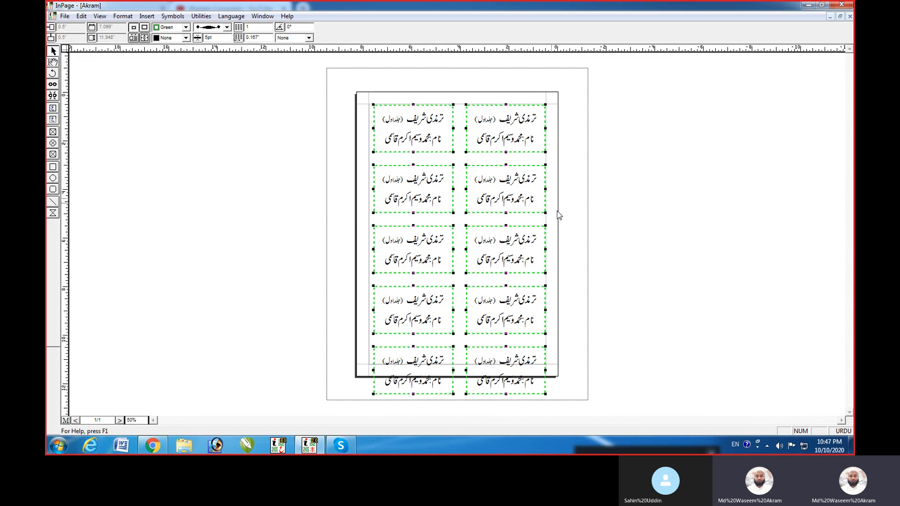
click(551, 146)
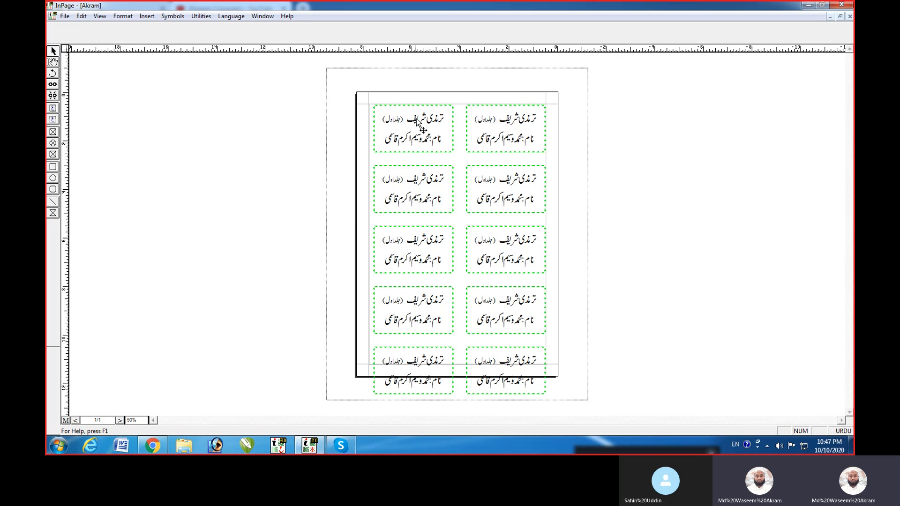
click(471, 121)
click(447, 119)
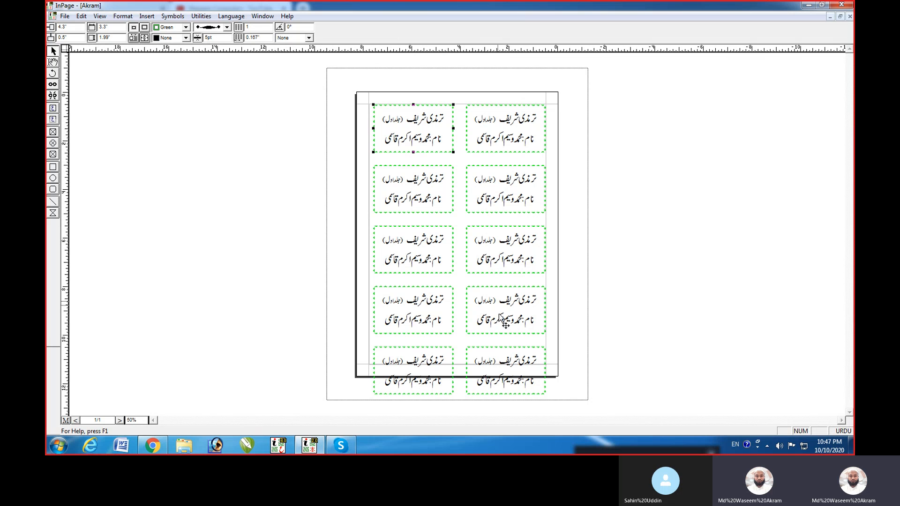
click(511, 146)
click(511, 199)
click(512, 255)
click(512, 307)
click(501, 368)
Delete all five labels in the left column of the page, and undo the deletion.
drag(346, 85, 462, 408)
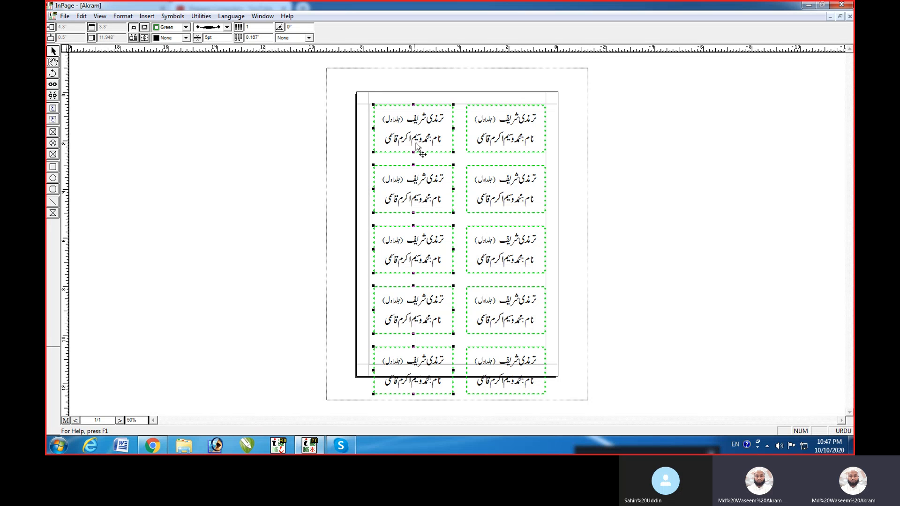
key(Delete)
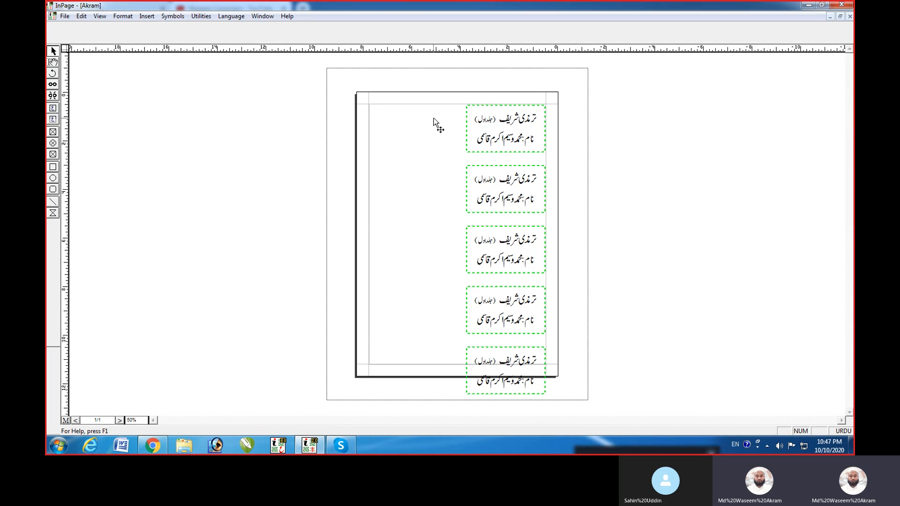
click(82, 16)
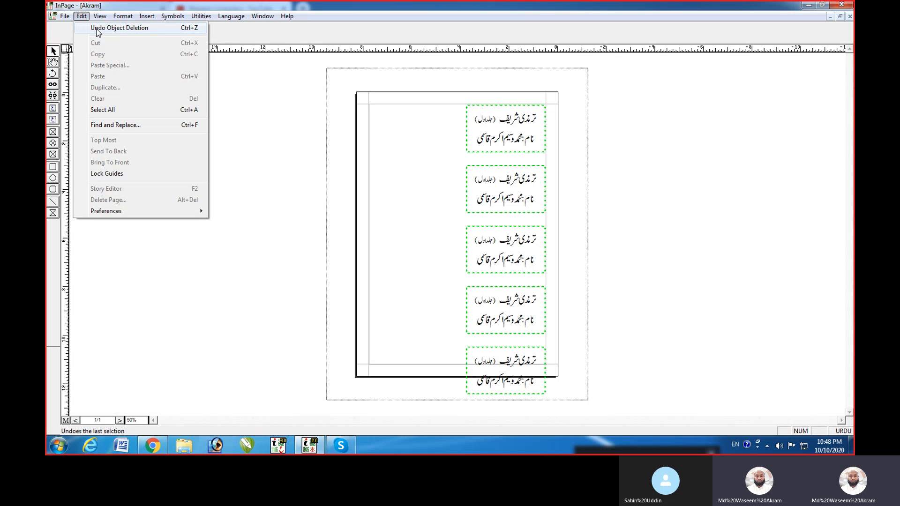
click(97, 31)
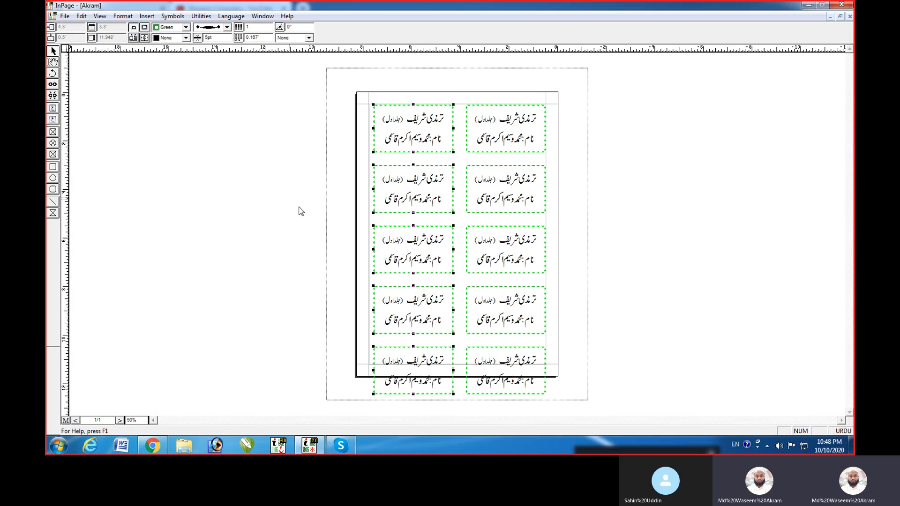
Delete the top two labels in the left column of the page, one at a time, with the Clear command.
click(82, 17)
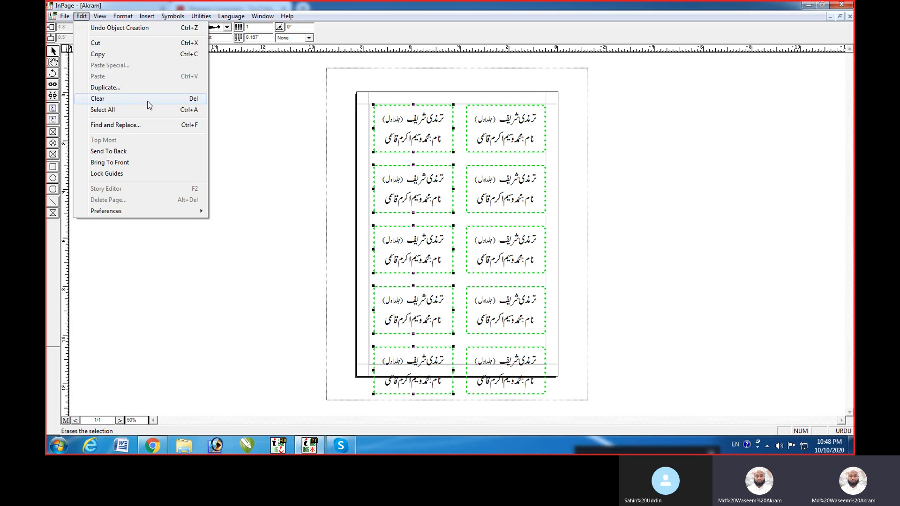
click(360, 125)
click(382, 107)
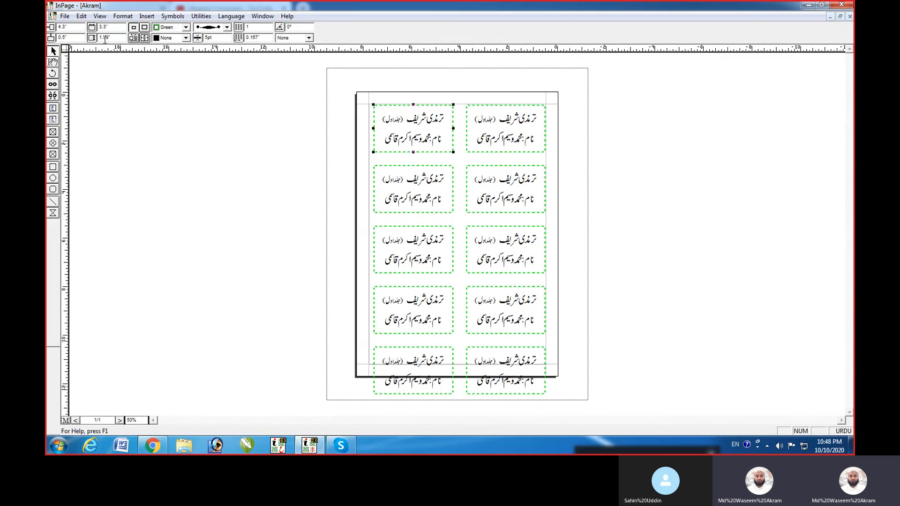
click(81, 16)
click(98, 98)
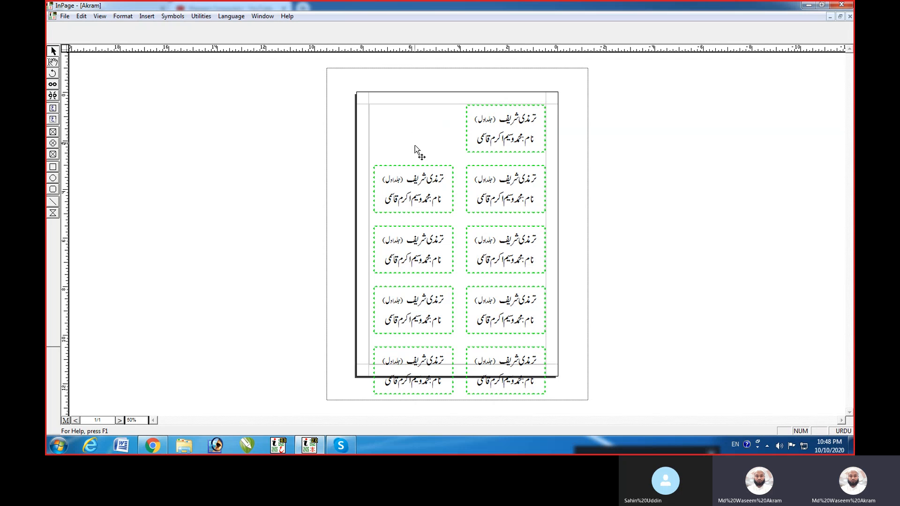
click(380, 170)
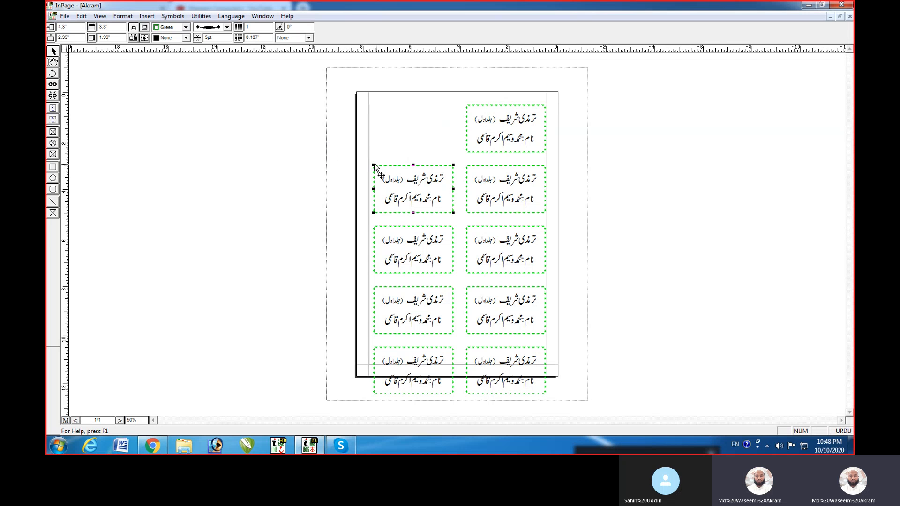
click(81, 17)
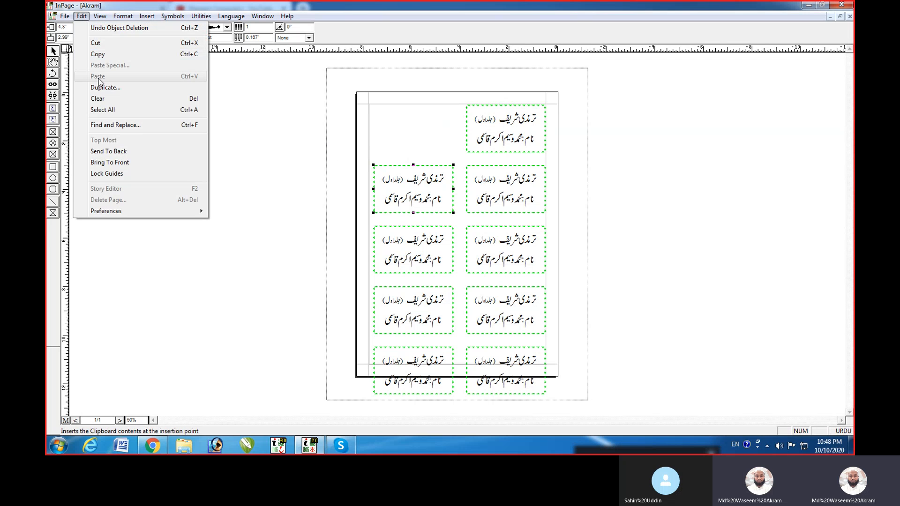
click(107, 99)
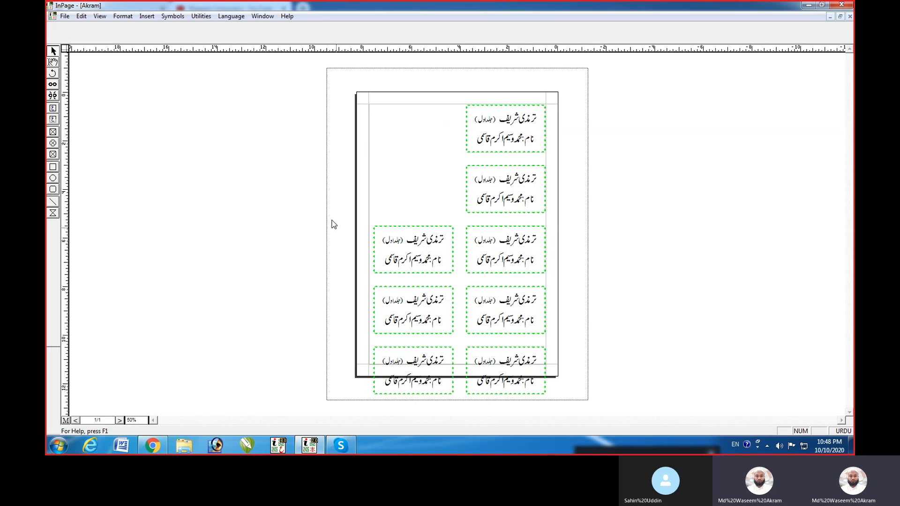
Select all the remaining objects on the page.
click(81, 16)
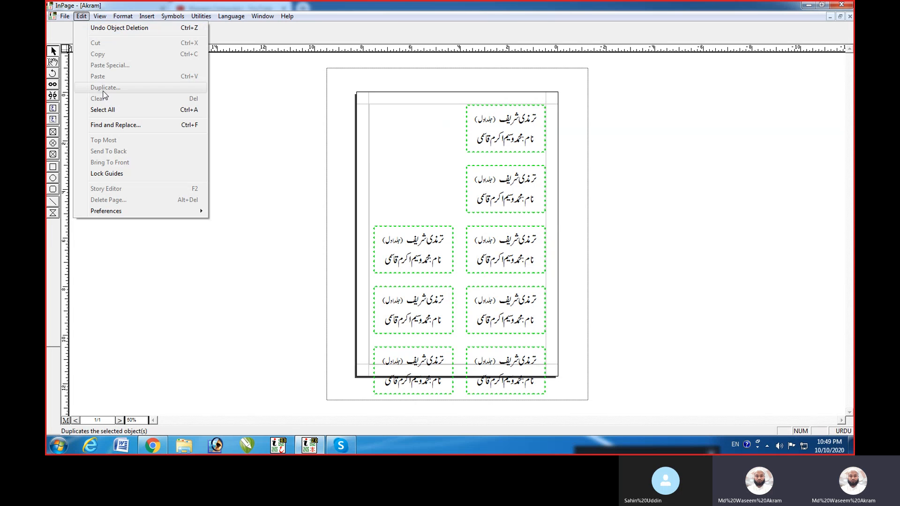
click(116, 111)
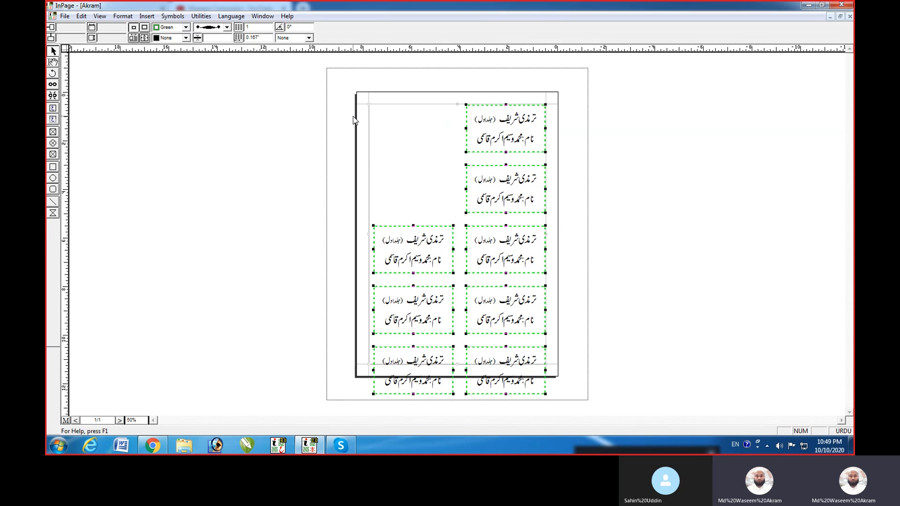
click(81, 19)
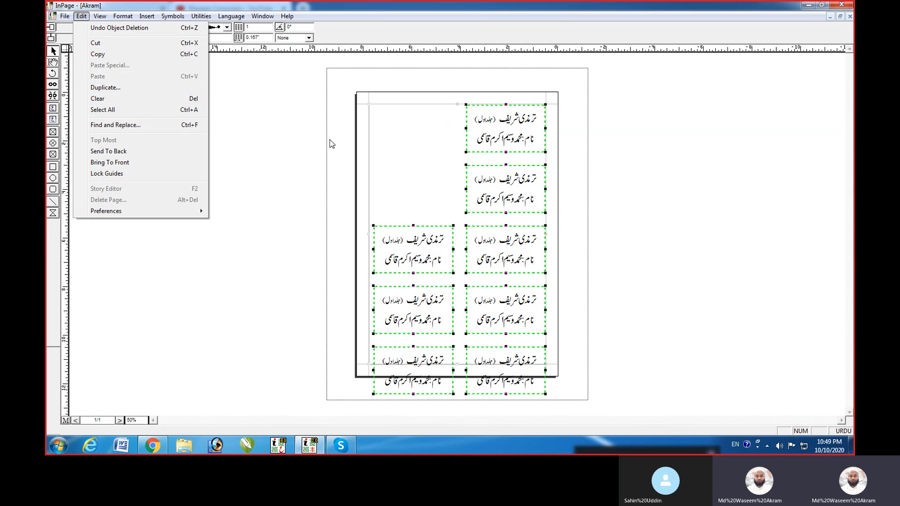
click(401, 140)
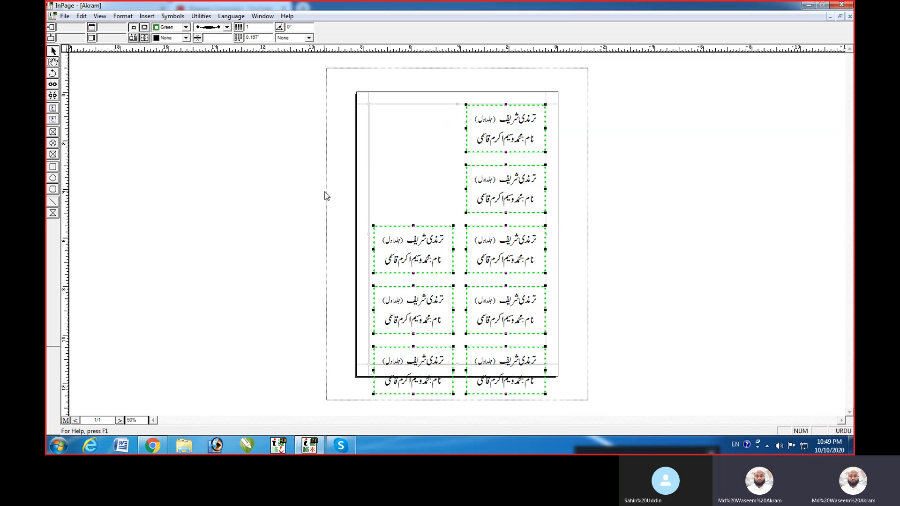
Switch to the ongoing Skype meeting window.
click(157, 443)
click(341, 445)
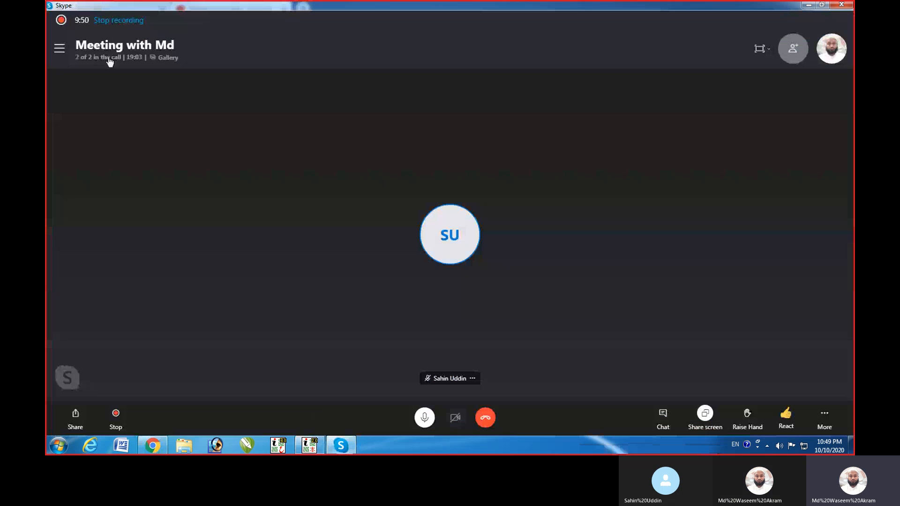